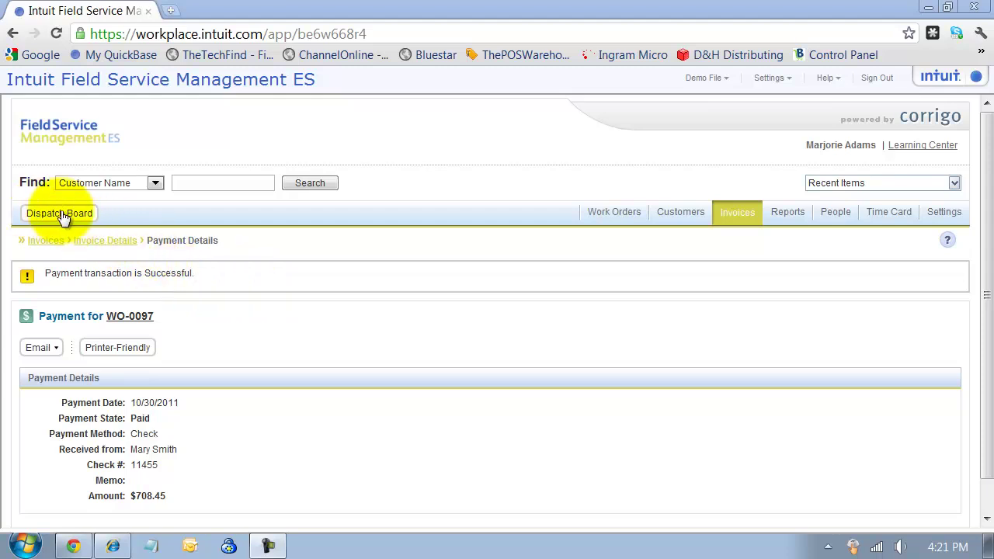
Step: Open the Dispatch Board to show the October 30, 2011 schedule of three jobs
{"action": "left_click", "coordinate": [35, 217]}
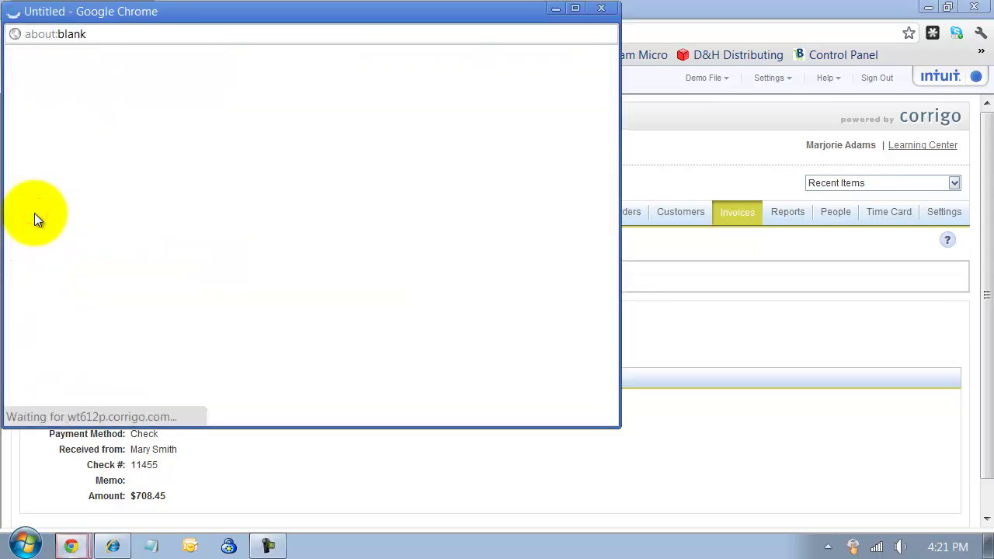
Step: Maximize the Dispatch Board window to show six technicians and the San Antonio Zoo jobs
{"action": "double_click", "coordinate": [224, 11]}
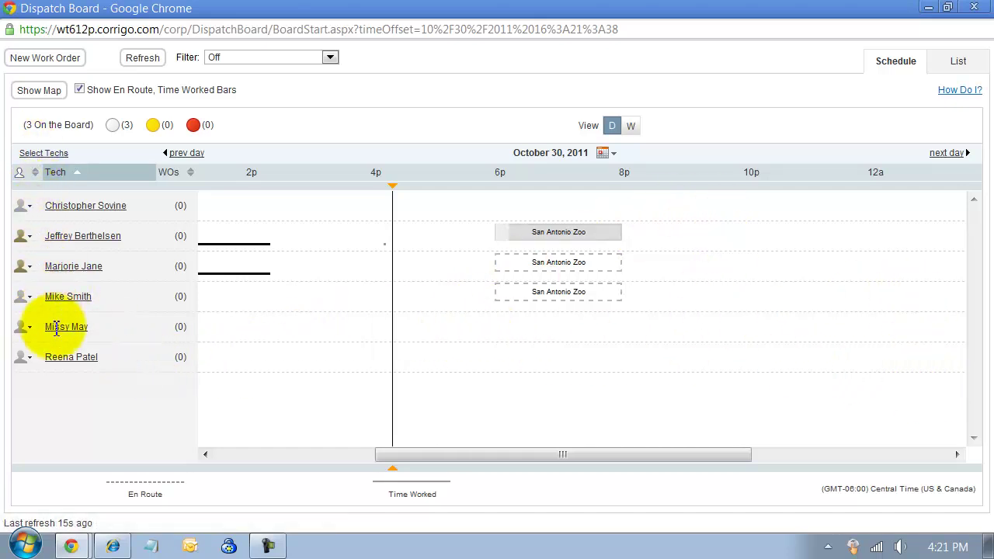
{"action": "left_click", "coordinate": [46, 153]}
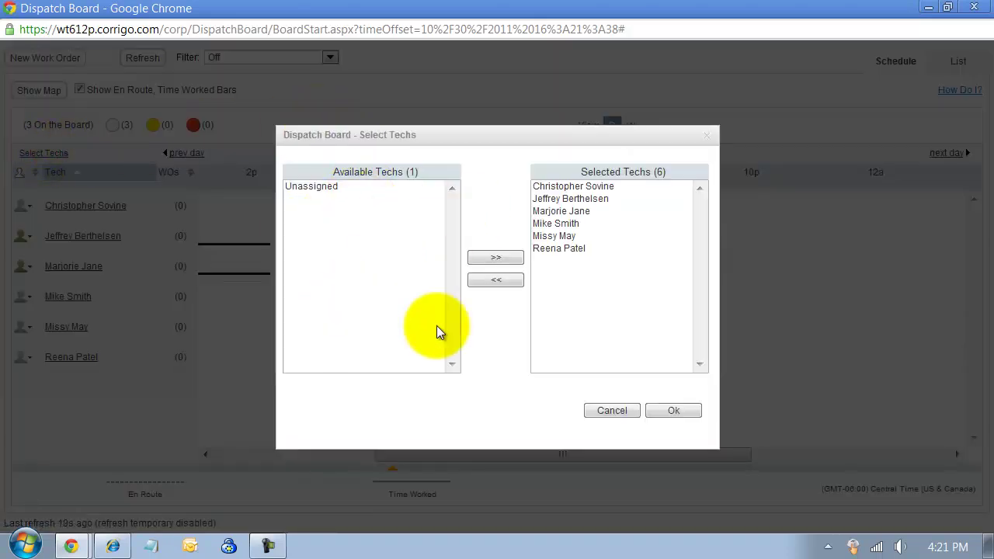
{"action": "left_click", "coordinate": [677, 416]}
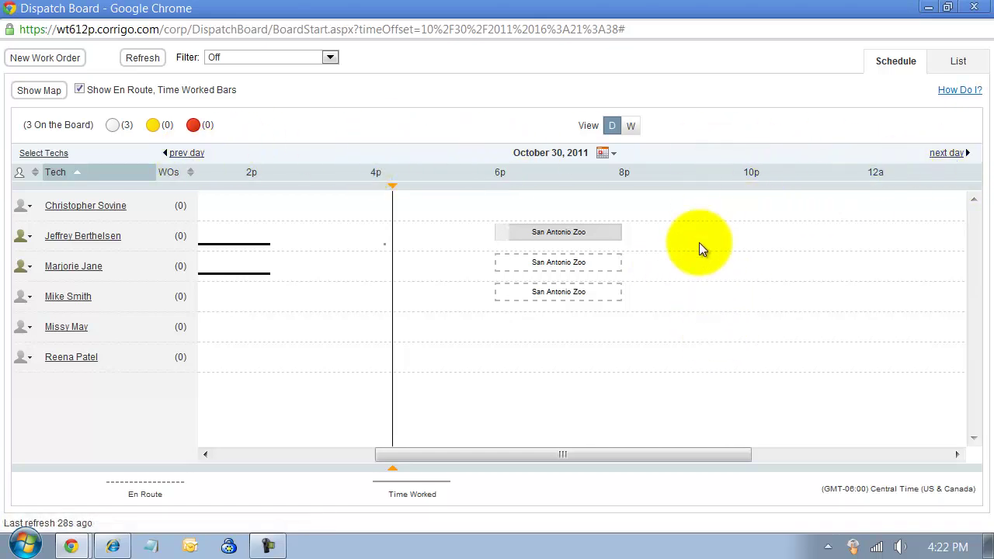
{"action": "left_click_drag", "start_coordinate": [544, 230], "coordinate": [503, 311]}
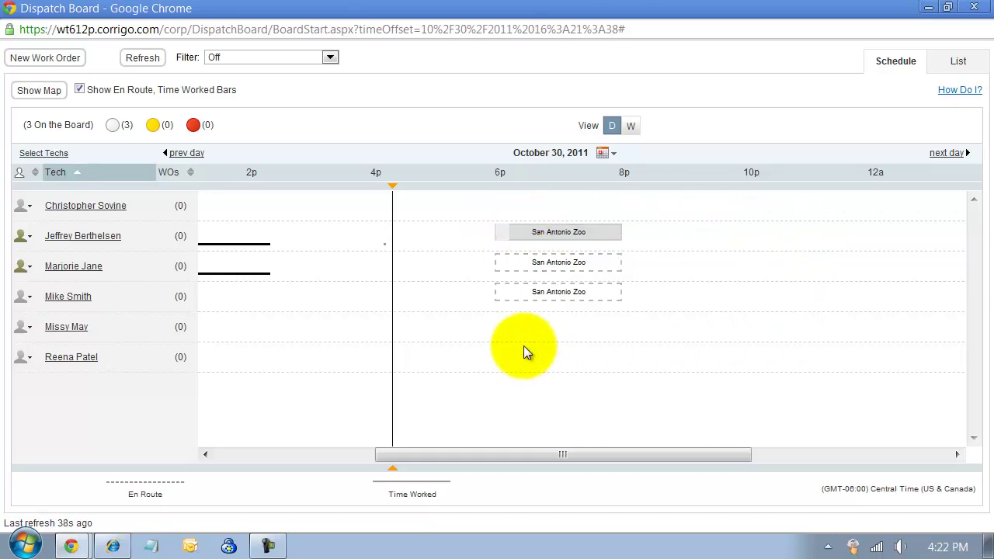
Step: Preview the week view, then return to the Sunday October 30 day view
{"action": "left_click", "coordinate": [630, 126]}
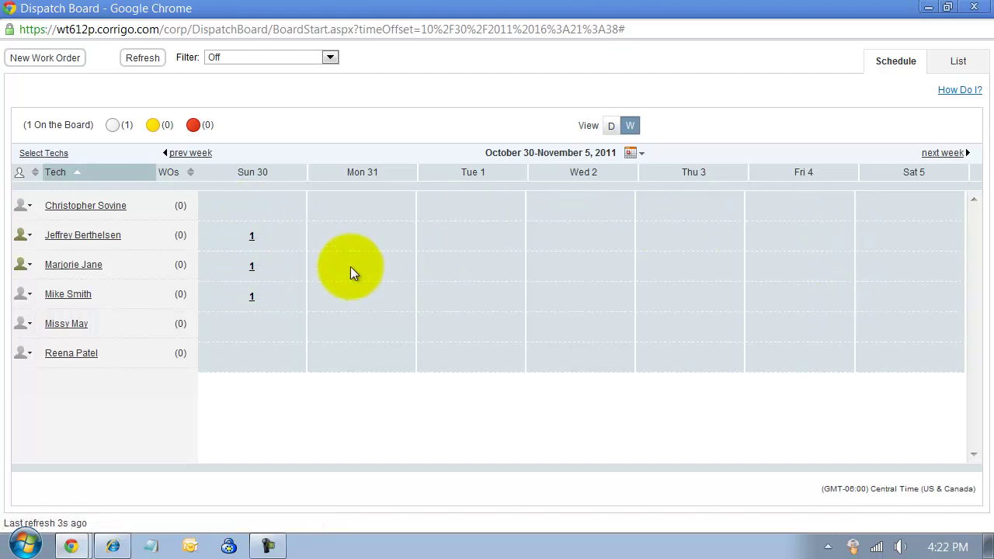
{"action": "left_click", "coordinate": [250, 236]}
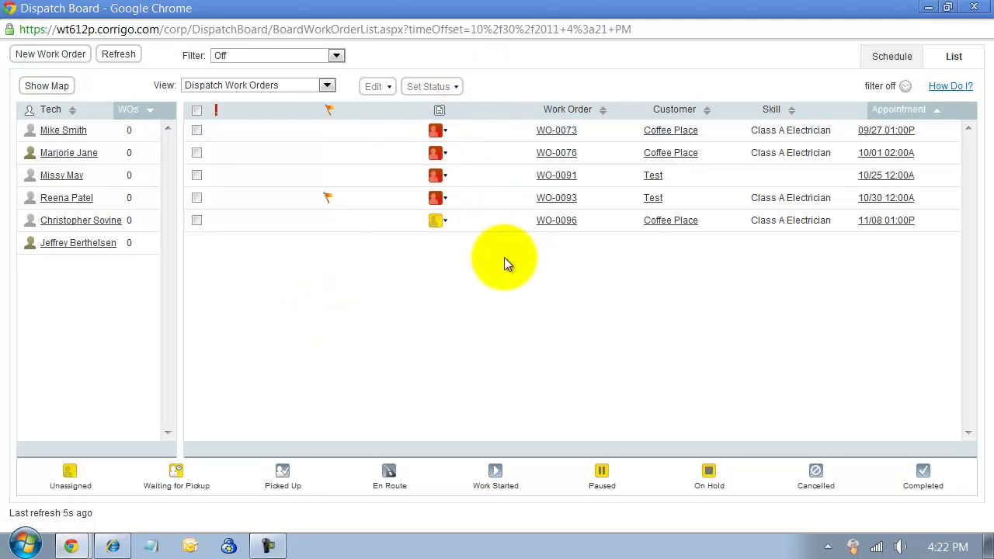
Step: Review the available work order views, keep Dispatch Work Orders, and check WO-0073's action menu
{"action": "left_click", "coordinate": [326, 86]}
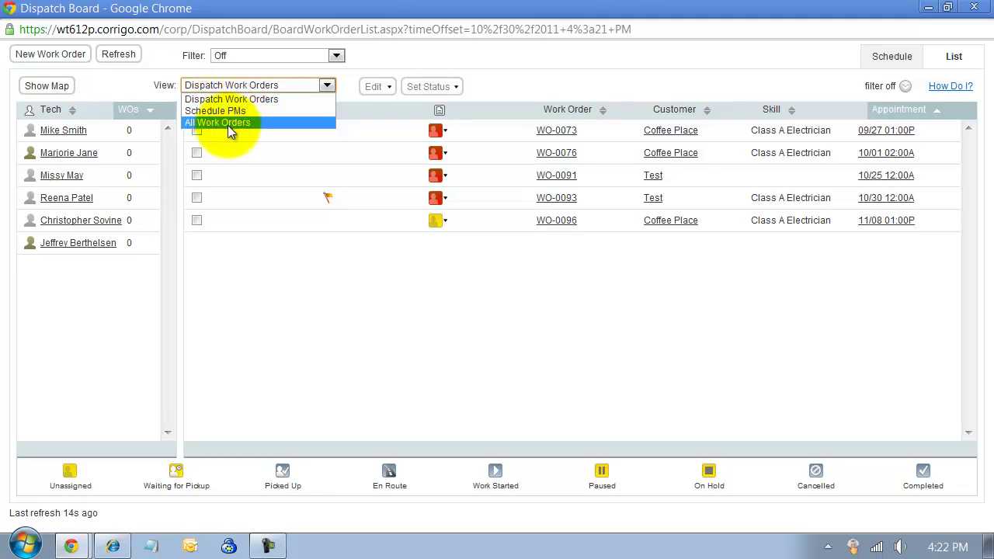
{"action": "left_click", "coordinate": [134, 84]}
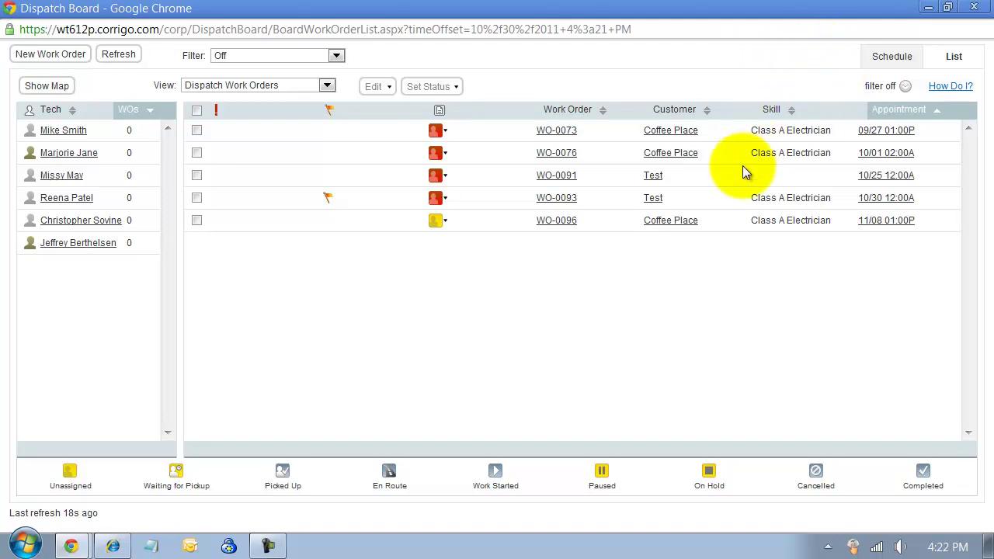
{"action": "left_click", "coordinate": [446, 135]}
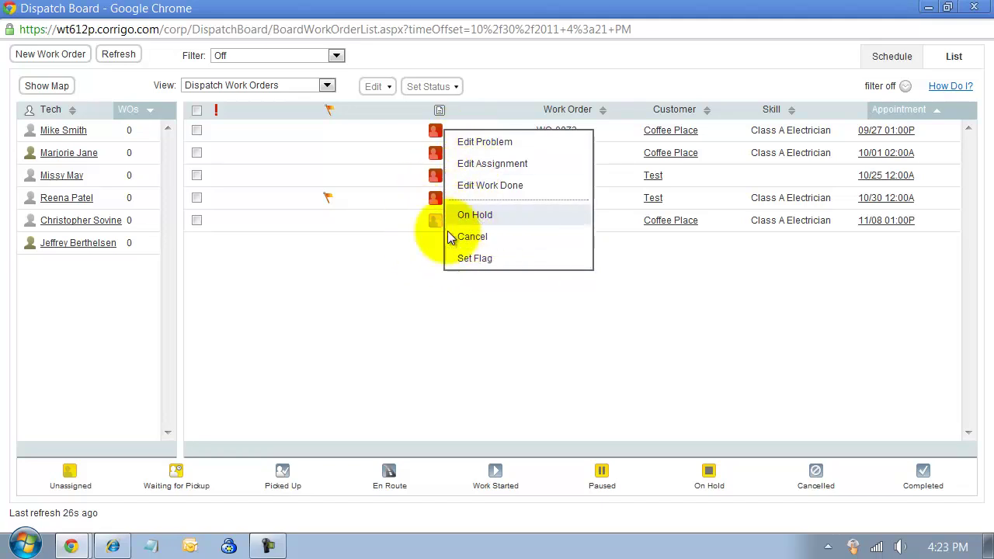
Step: Check WO-0073, WO-0076 and WO-0091, then preview the Set Status choices without changing anything
{"action": "left_click", "coordinate": [421, 240]}
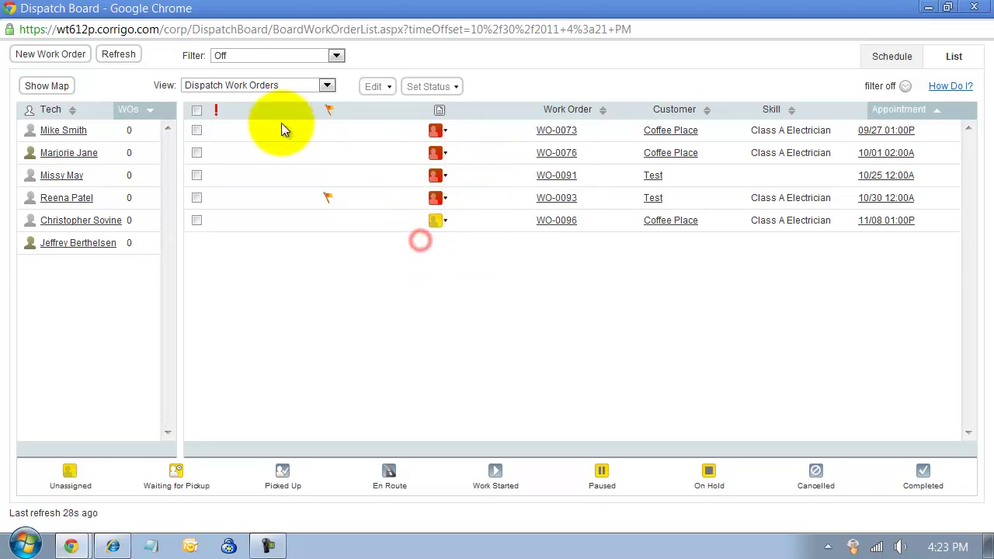
{"action": "left_click", "coordinate": [197, 130]}
{"action": "left_click", "coordinate": [196, 152]}
{"action": "left_click", "coordinate": [196, 175]}
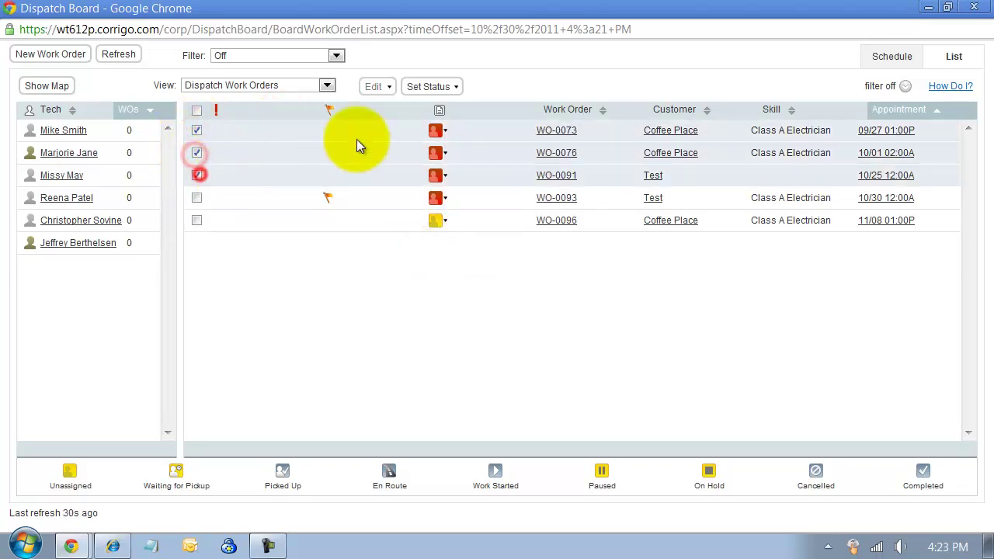
{"action": "left_click", "coordinate": [430, 87]}
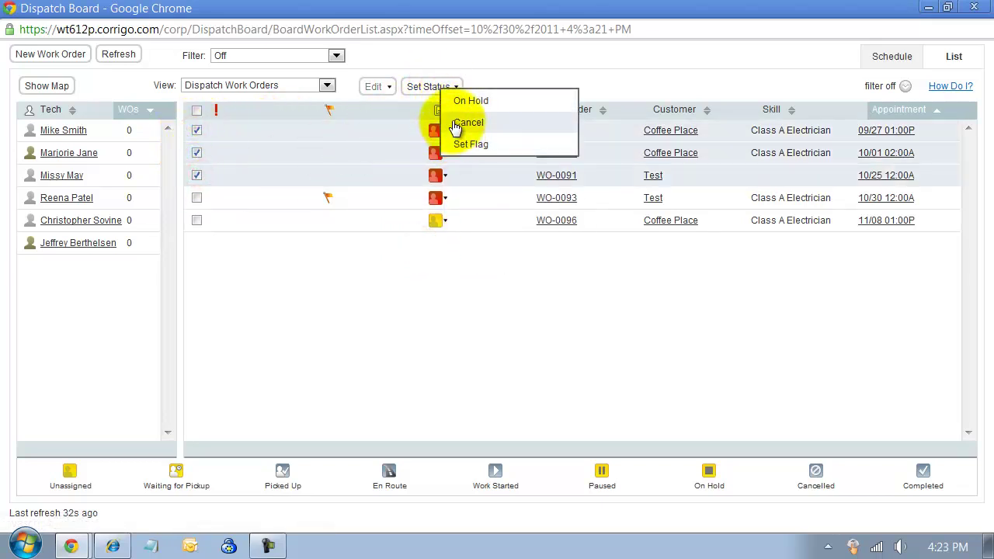
{"action": "left_click", "coordinate": [448, 241]}
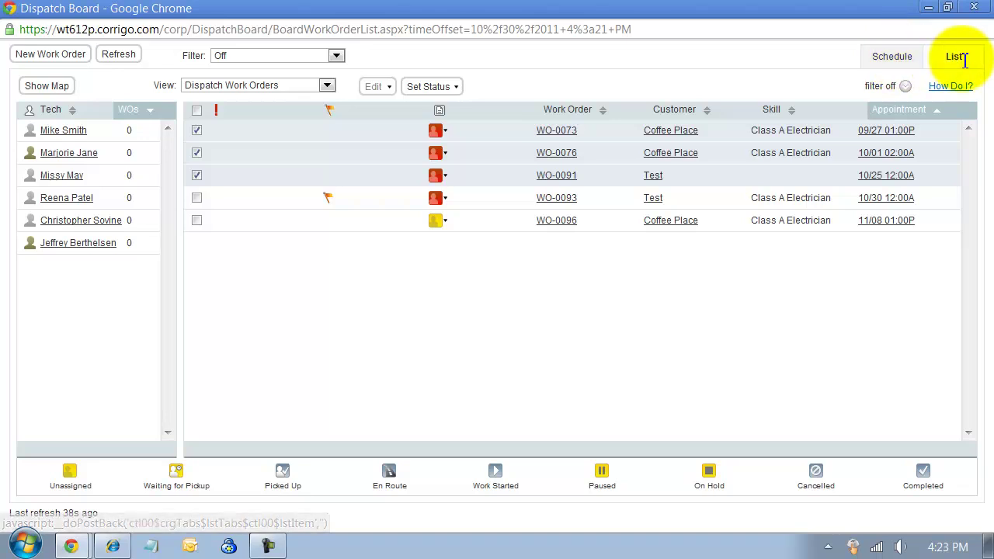
Step: Map the work orders around Austin and inspect WO-0073's details from marker A
{"action": "left_click", "coordinate": [43, 85]}
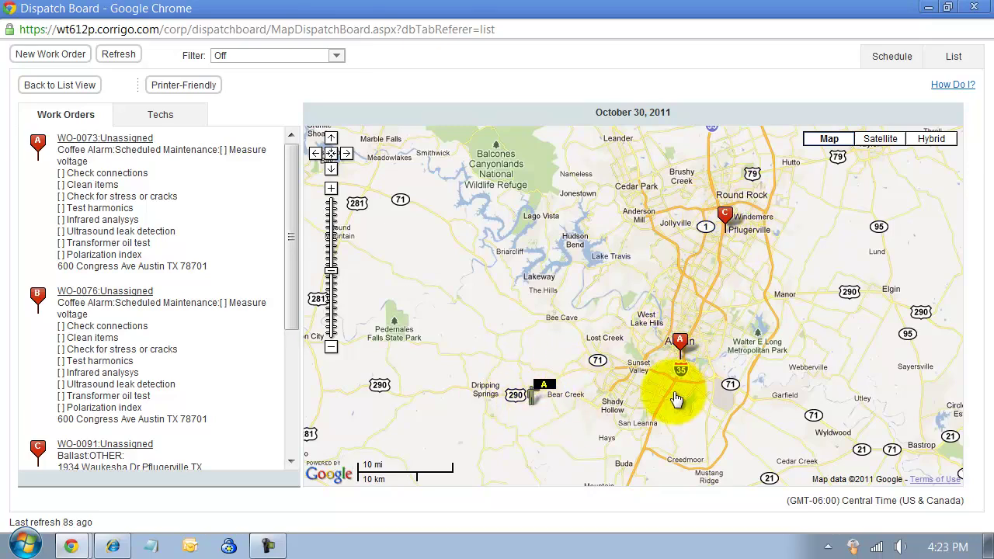
{"action": "left_click", "coordinate": [679, 344]}
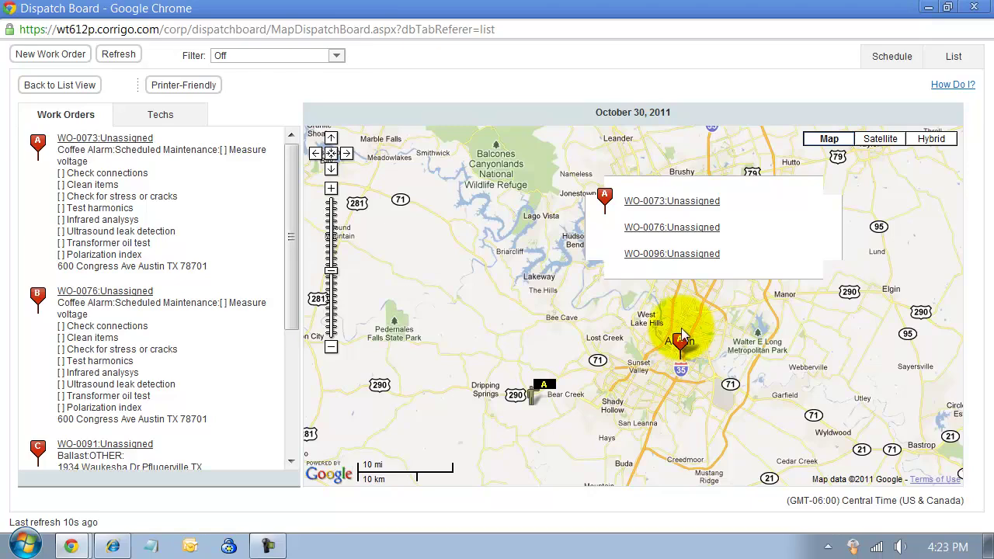
{"action": "left_click", "coordinate": [670, 201]}
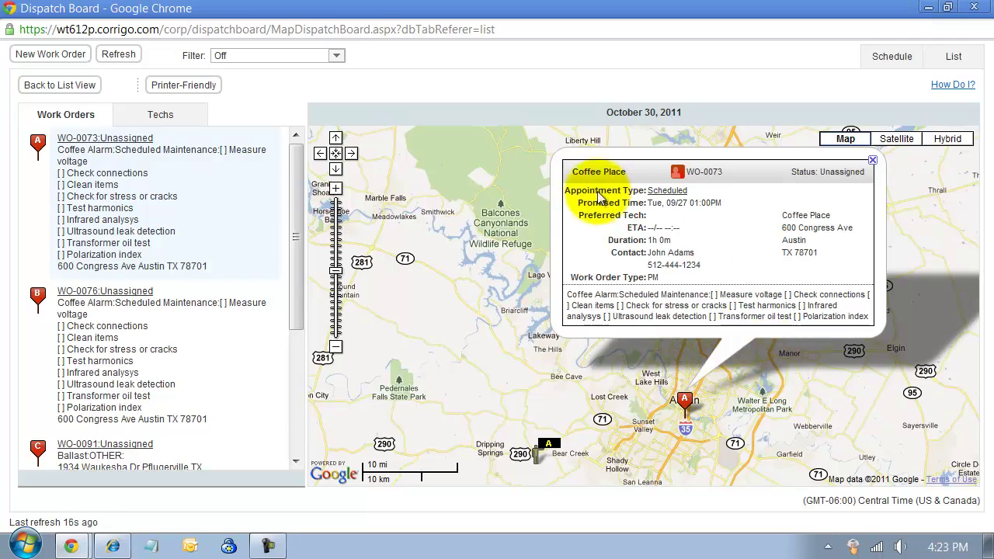
{"action": "left_click", "coordinate": [873, 160]}
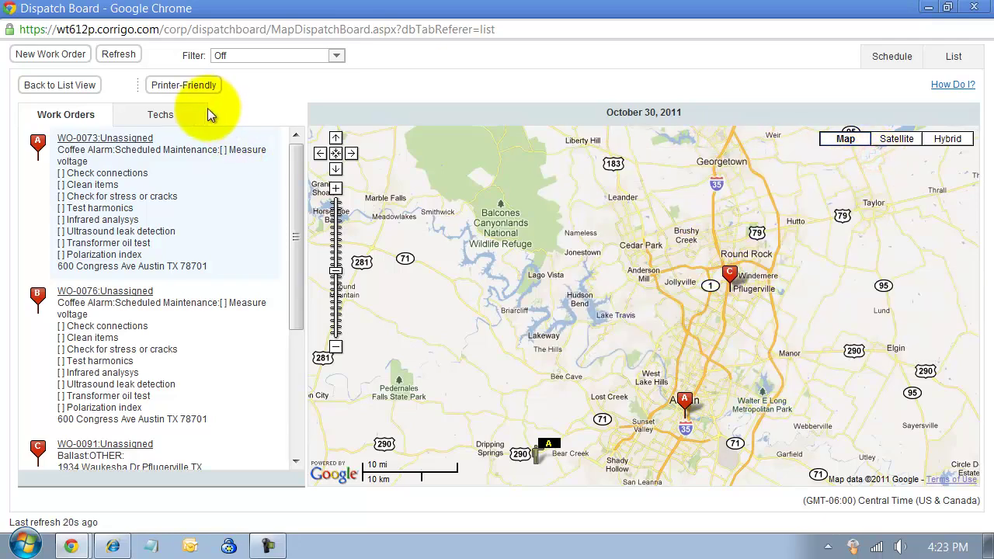
Step: List technician locations and highlight the GPS-tracked technician's 04:08 PM timestamp and update reason
{"action": "left_click", "coordinate": [163, 115]}
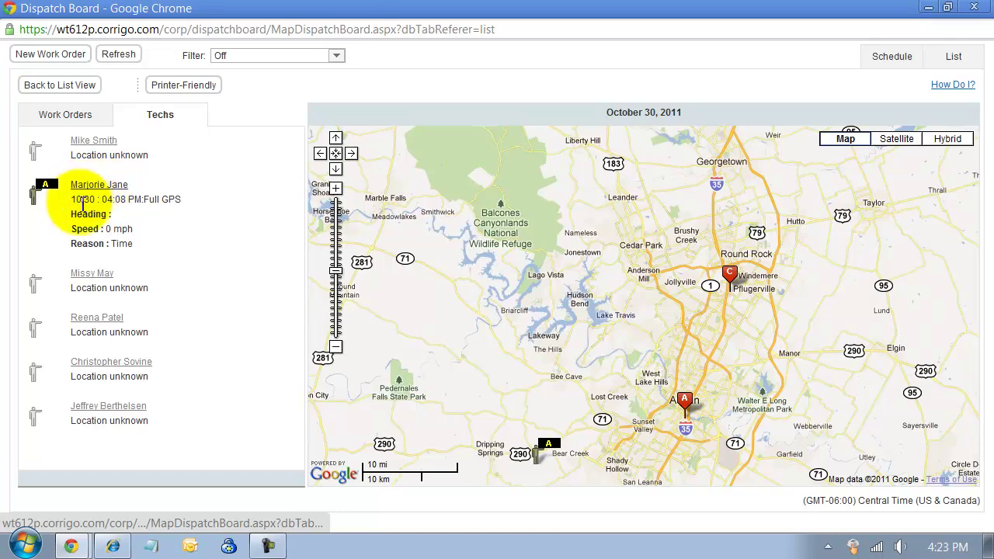
{"action": "left_click_drag", "start_coordinate": [76, 199], "coordinate": [124, 200]}
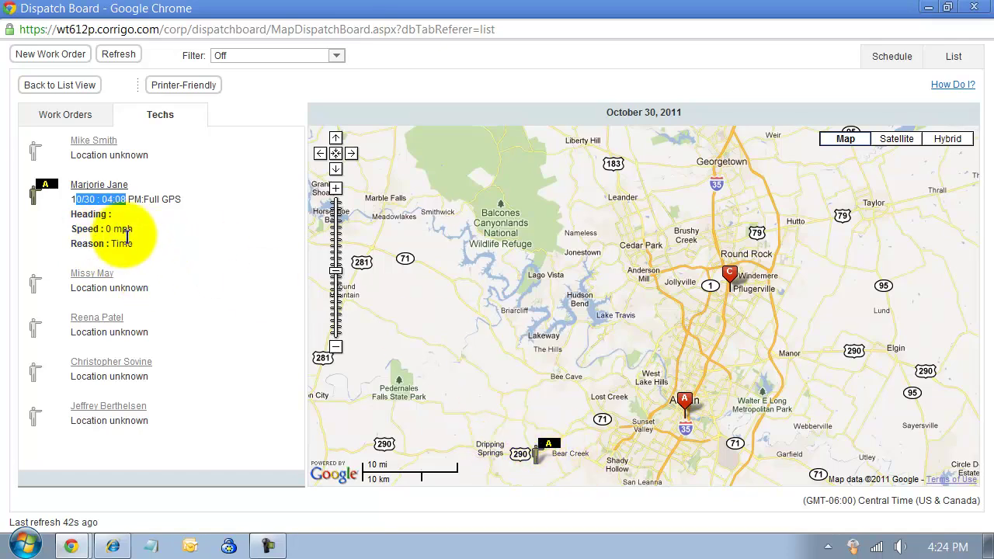
{"action": "left_click_drag", "start_coordinate": [112, 244], "coordinate": [135, 247]}
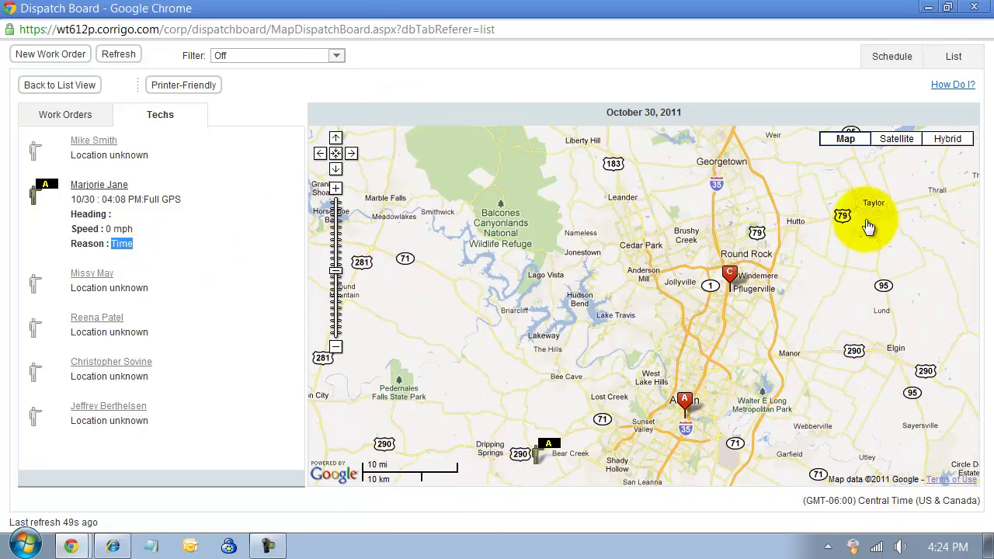
Step: Explore the map around Round Rock, Georgetown and Austin, then go back to list view
{"action": "left_click", "coordinate": [336, 139]}
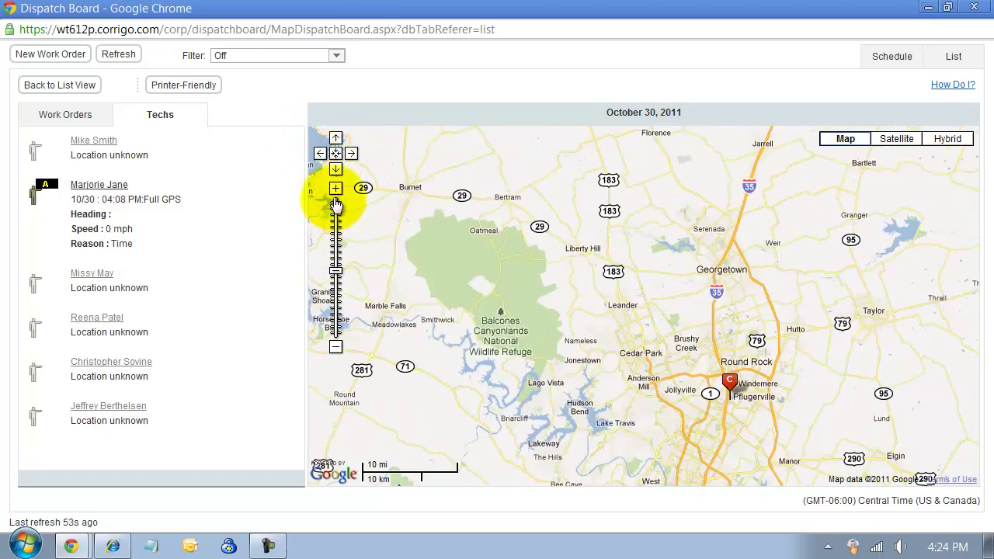
{"action": "left_click_drag", "start_coordinate": [424, 265], "coordinate": [444, 302]}
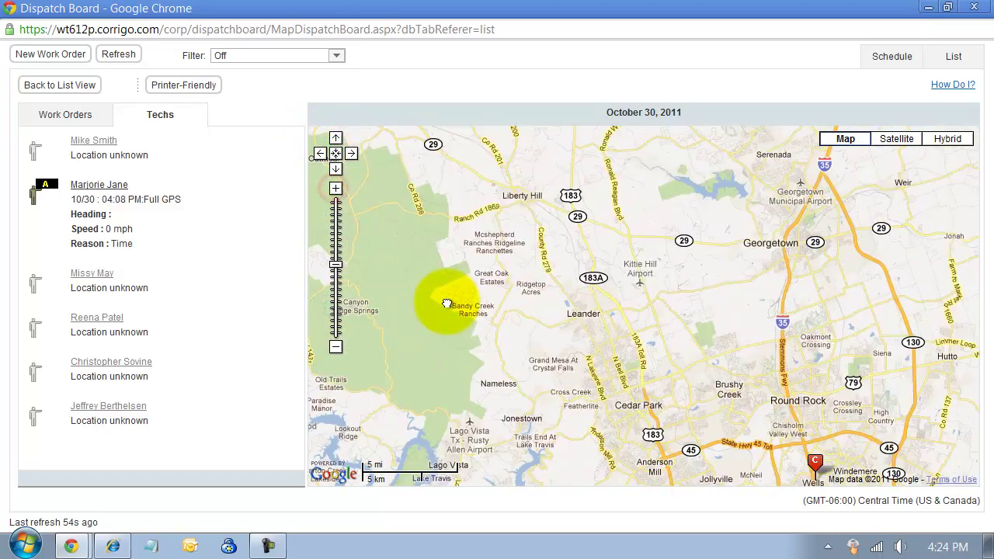
{"action": "double_click", "coordinate": [699, 318]}
{"action": "left_click_drag", "start_coordinate": [564, 204], "coordinate": [648, 213]}
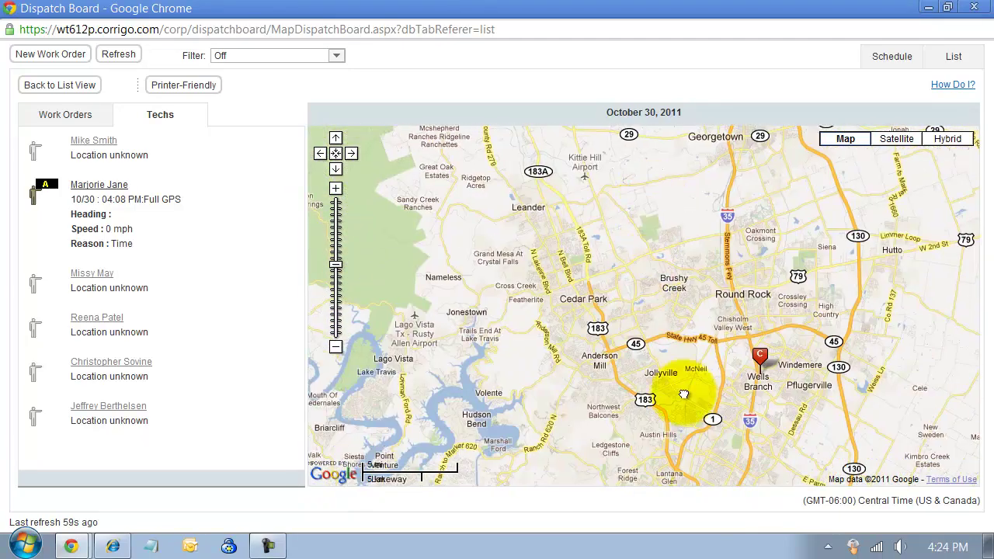
{"action": "left_click_drag", "start_coordinate": [689, 397], "coordinate": [651, 218]}
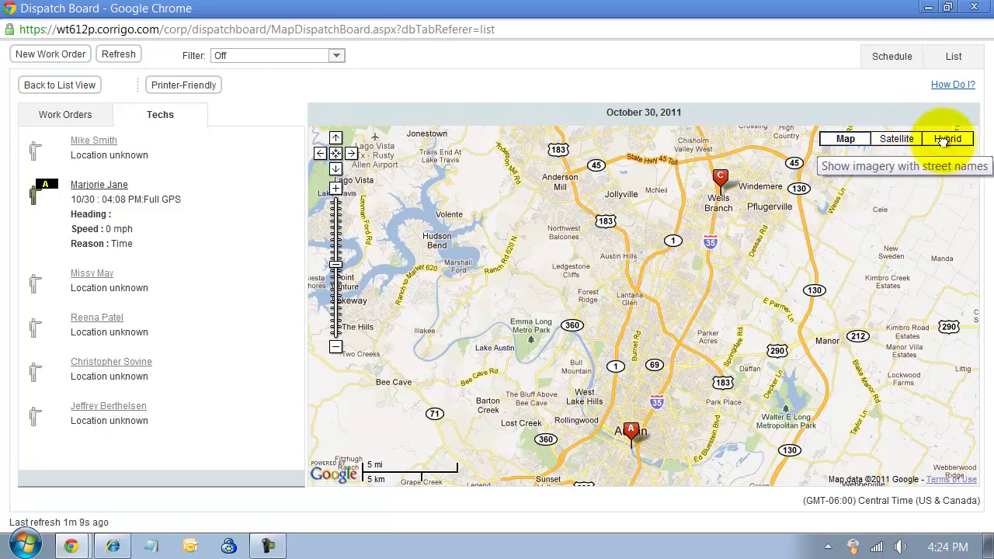
{"action": "left_click_drag", "start_coordinate": [604, 241], "coordinate": [666, 191]}
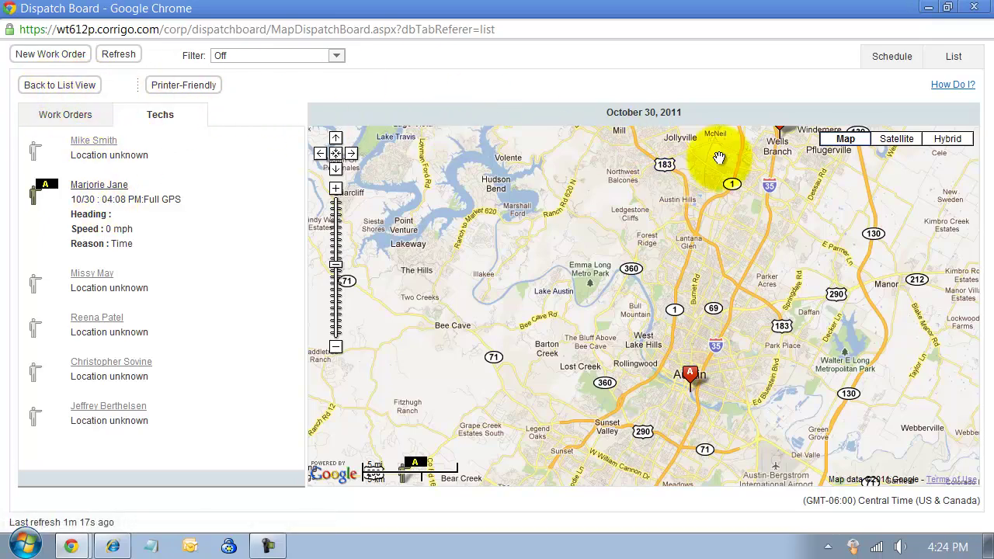
{"action": "left_click", "coordinate": [67, 85]}
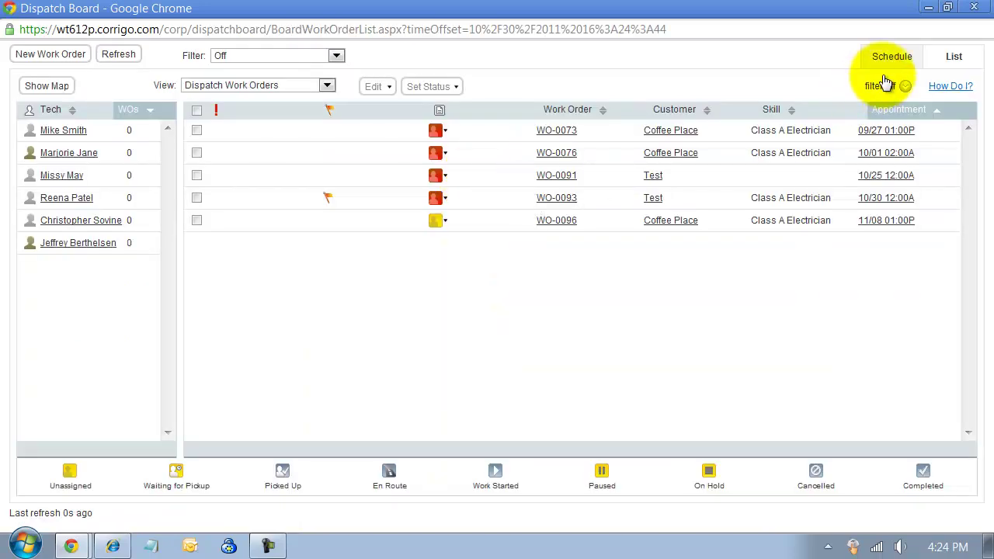
Step: Switch to the October 30, 2011 schedule and view job WO-0097's Completed details card
{"action": "left_click", "coordinate": [887, 71]}
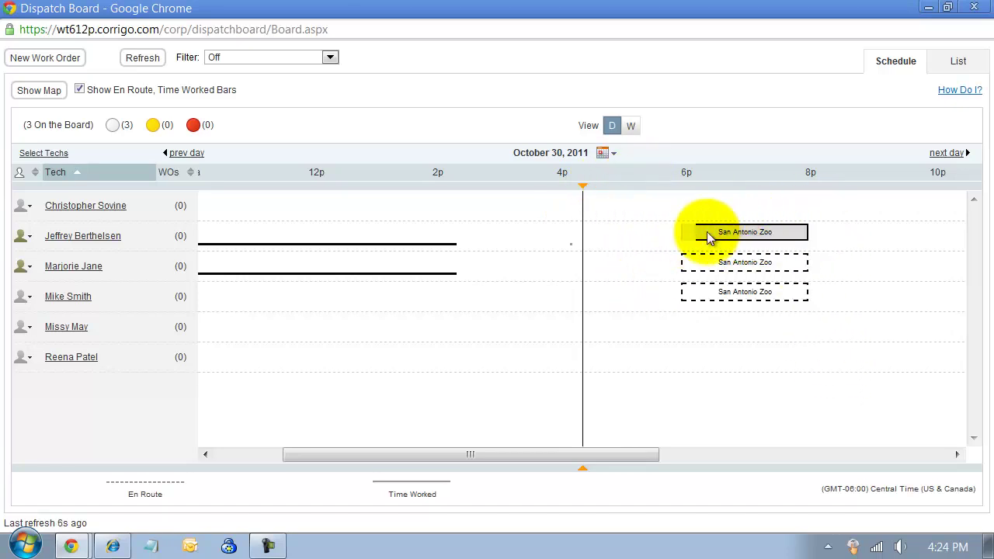
{"action": "mouse_move", "coordinate": [779, 242]}
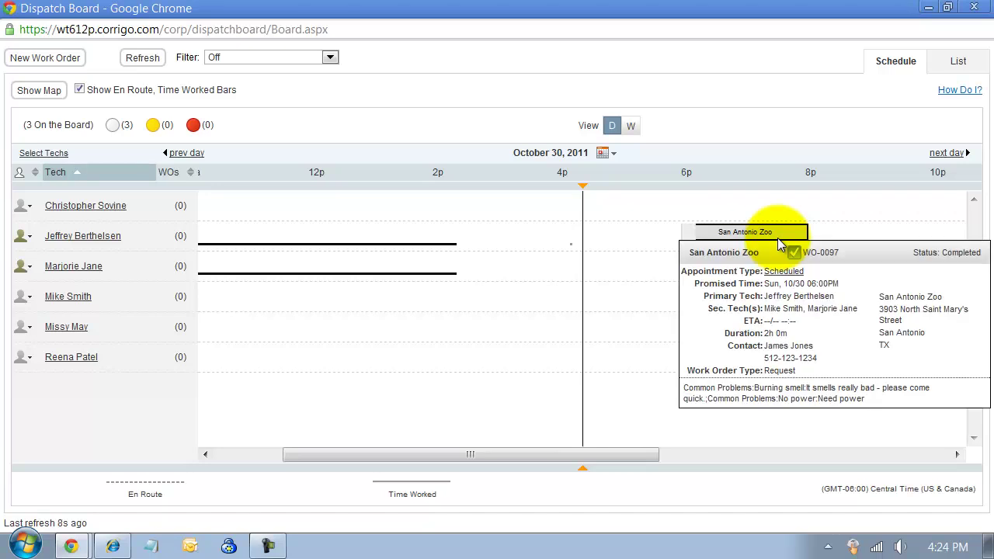